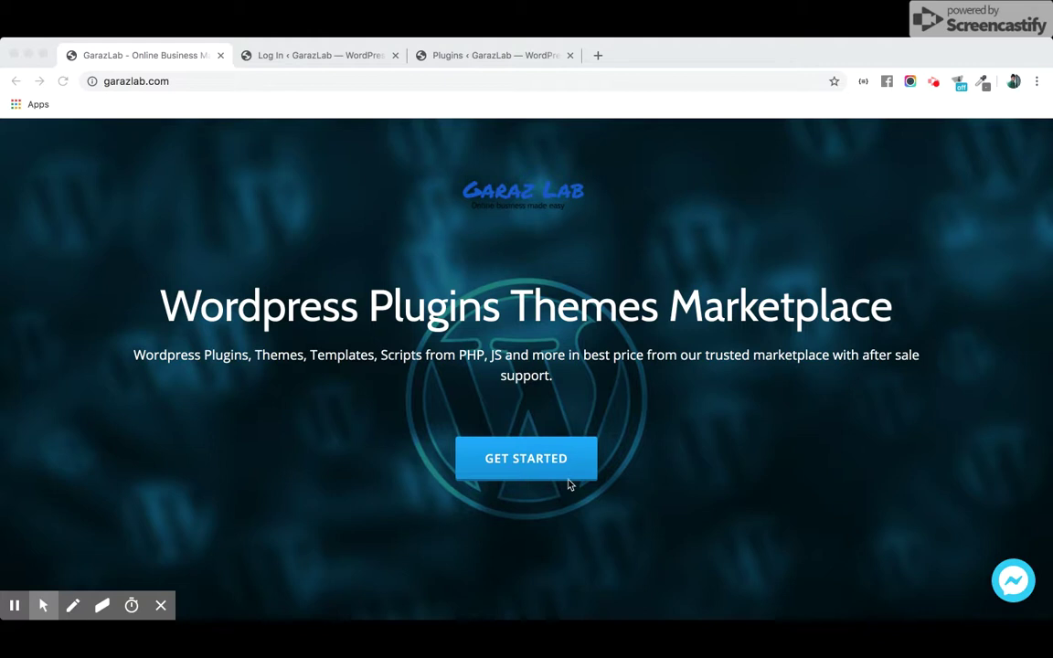
# Step: Browse the GarazLab home page's features, support and Featured Products sections, then return upward
pyautogui.scroll(-4, 568, 484)
pyautogui.scroll(-2, 568, 484)
pyautogui.scroll(-2, 568, 484)
pyautogui.scroll(-1, 568, 484)
pyautogui.scroll(-1, 568, 485)
pyautogui.scroll(-2, 568, 484)
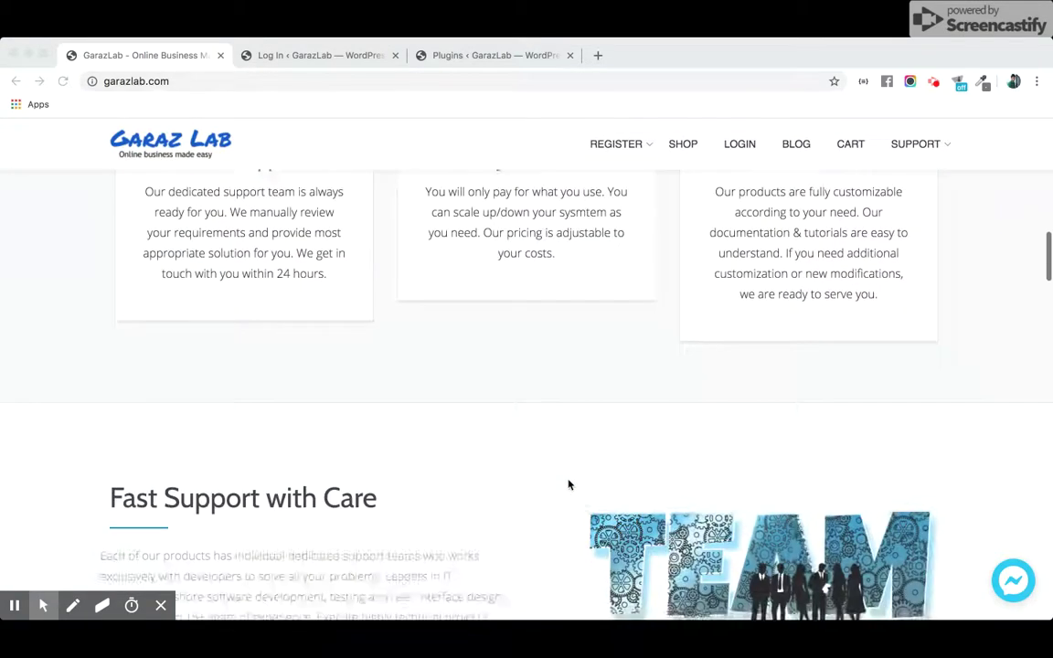
pyautogui.scroll(-2, 568, 484)
pyautogui.scroll(-1, 568, 484)
pyautogui.scroll(-2, 568, 484)
pyautogui.scroll(-1, 568, 485)
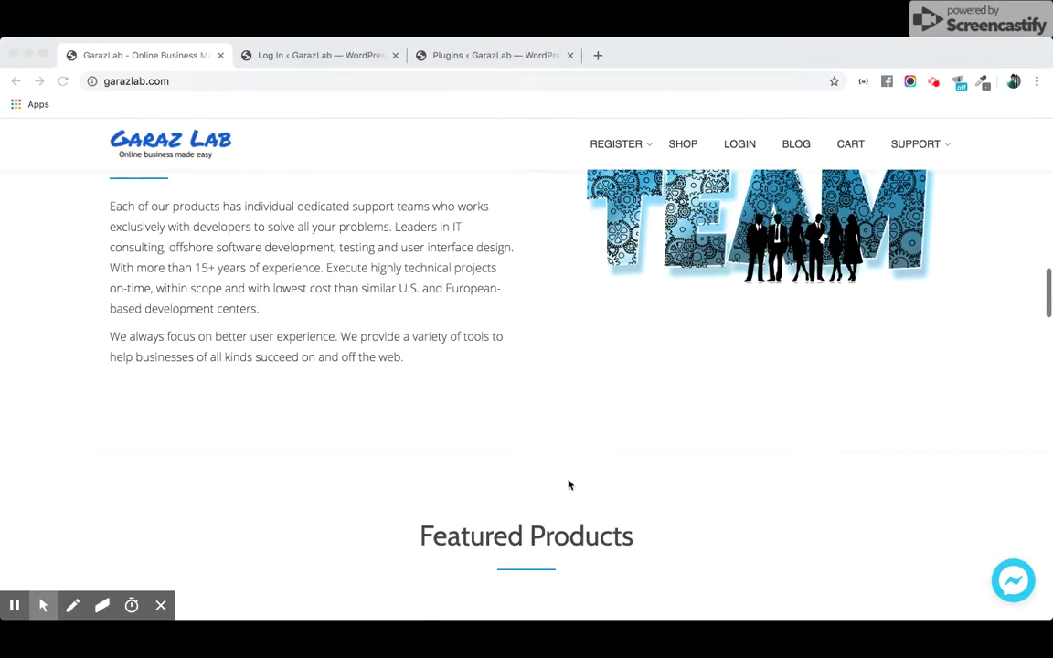
pyautogui.scroll(-1, 569, 484)
pyautogui.scroll(-2, 568, 485)
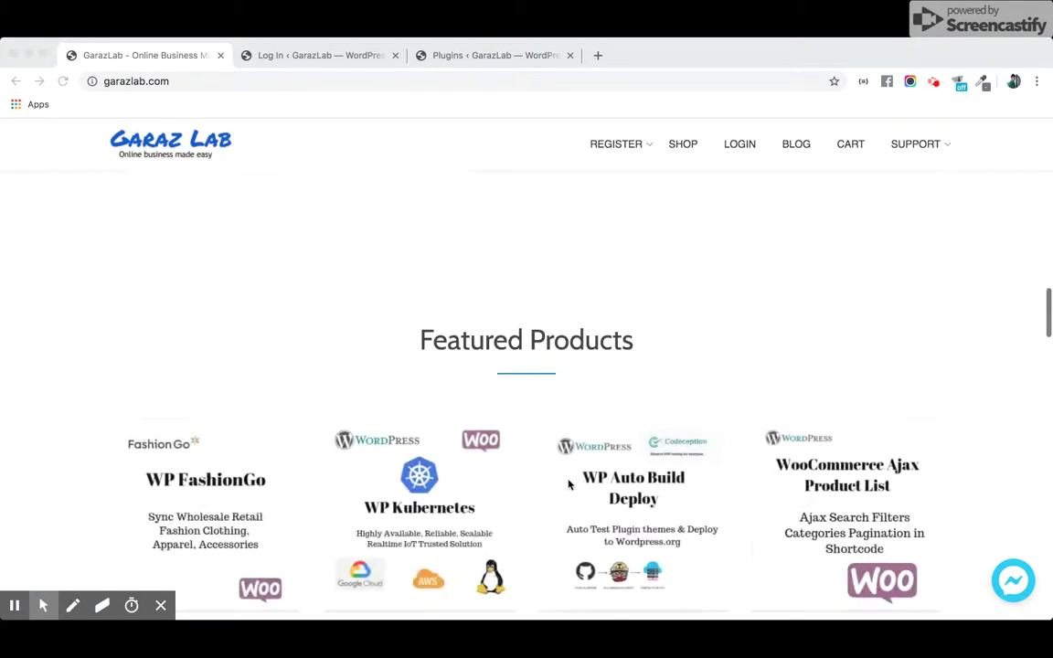
pyautogui.scroll(-2, 569, 485)
pyautogui.scroll(-2, 569, 484)
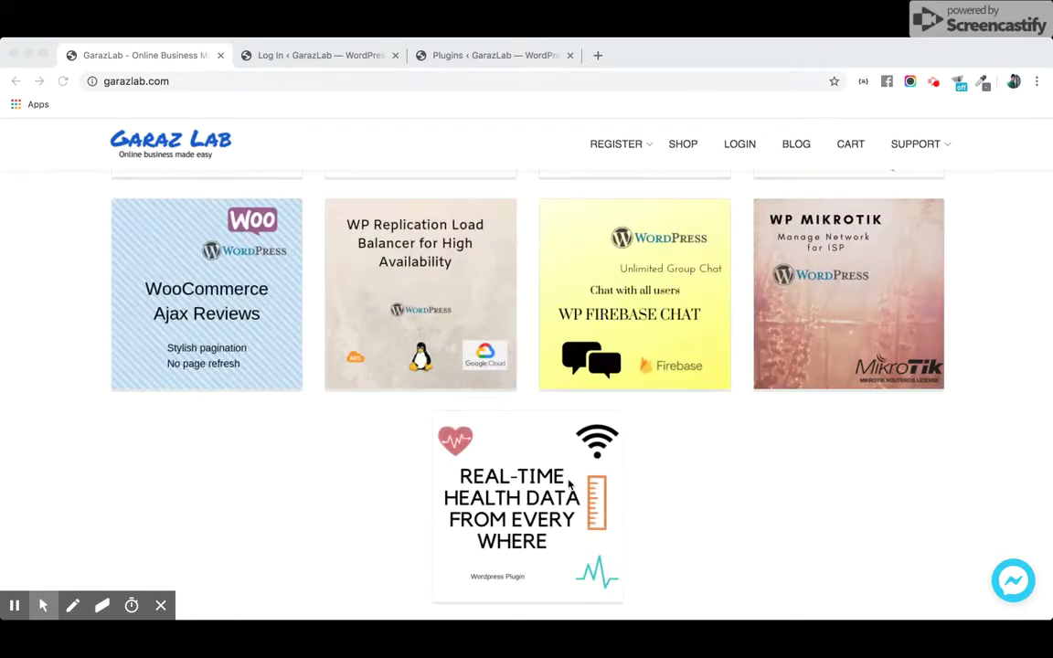
pyautogui.scroll(-1, 568, 485)
pyautogui.scroll(-1, 569, 484)
pyautogui.scroll(3, 568, 485)
pyautogui.scroll(10, 568, 484)
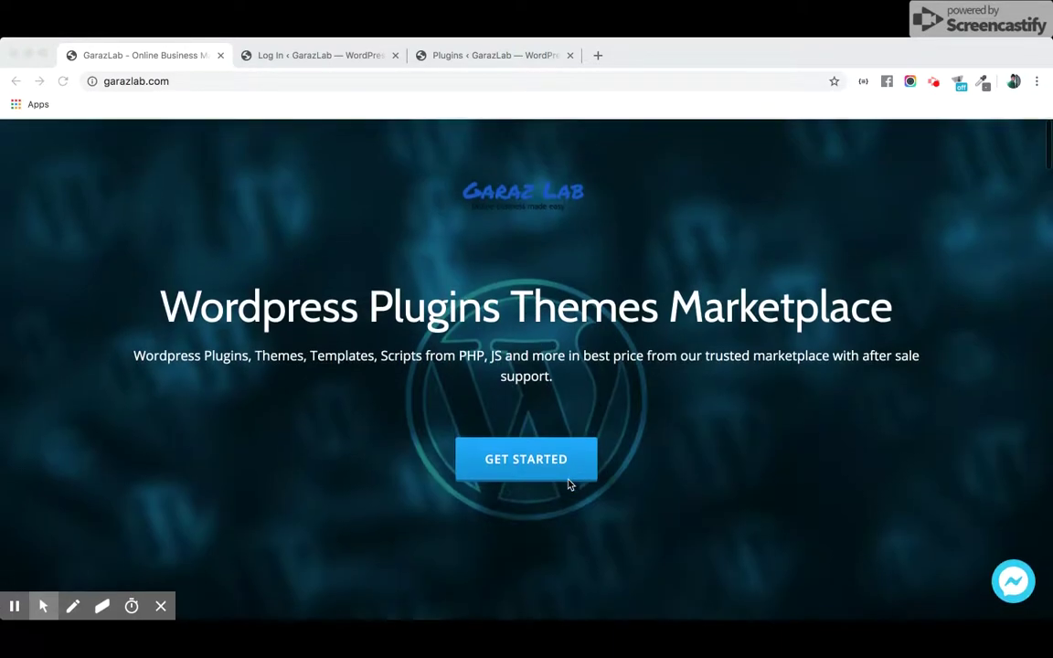
# Step: Go to the 14-product shop and open the WP Oauth SSO Multiple WordPress User Sync product
pyautogui.click(520, 463)
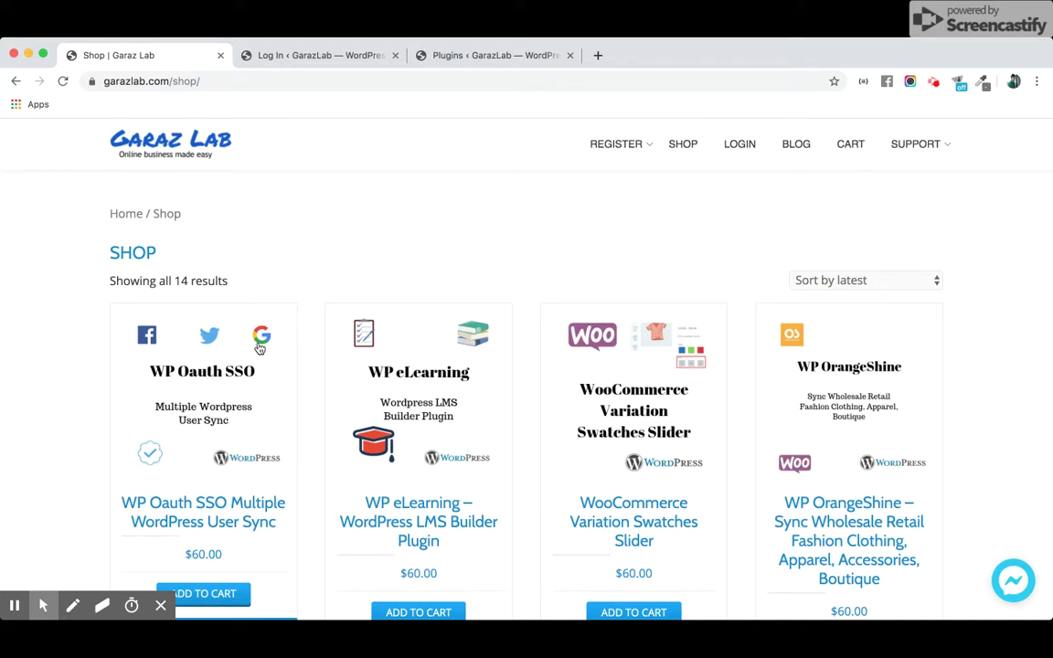
pyautogui.click(206, 389)
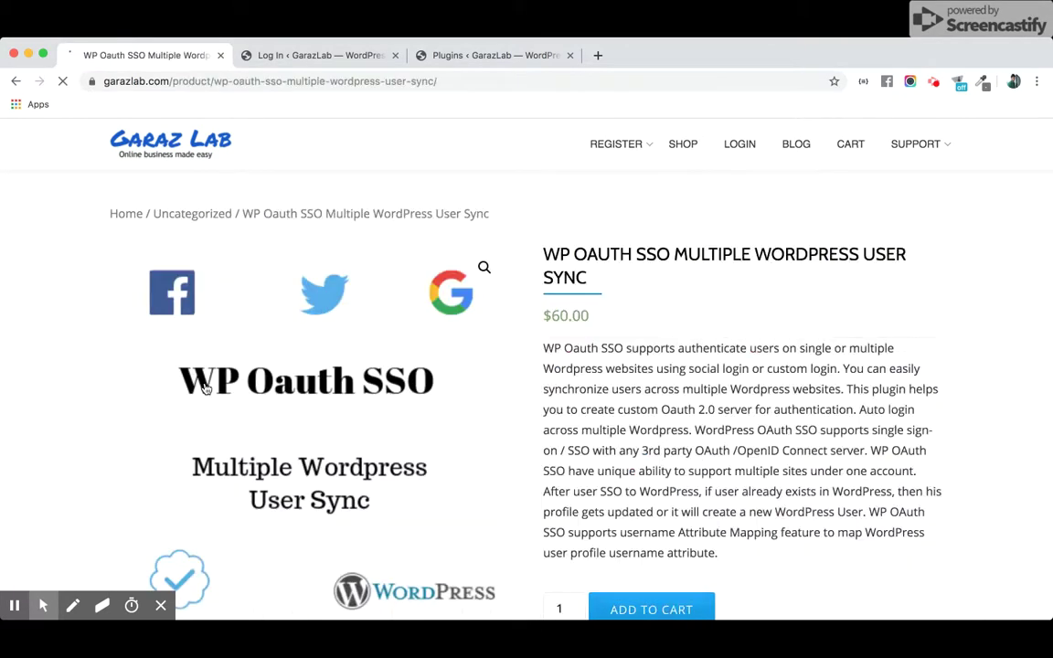
# Step: Review the product's Description, Features and Grant Types, then return to the $60 summary
pyautogui.scroll(-3, 619, 404)
pyautogui.scroll(-3, 618, 405)
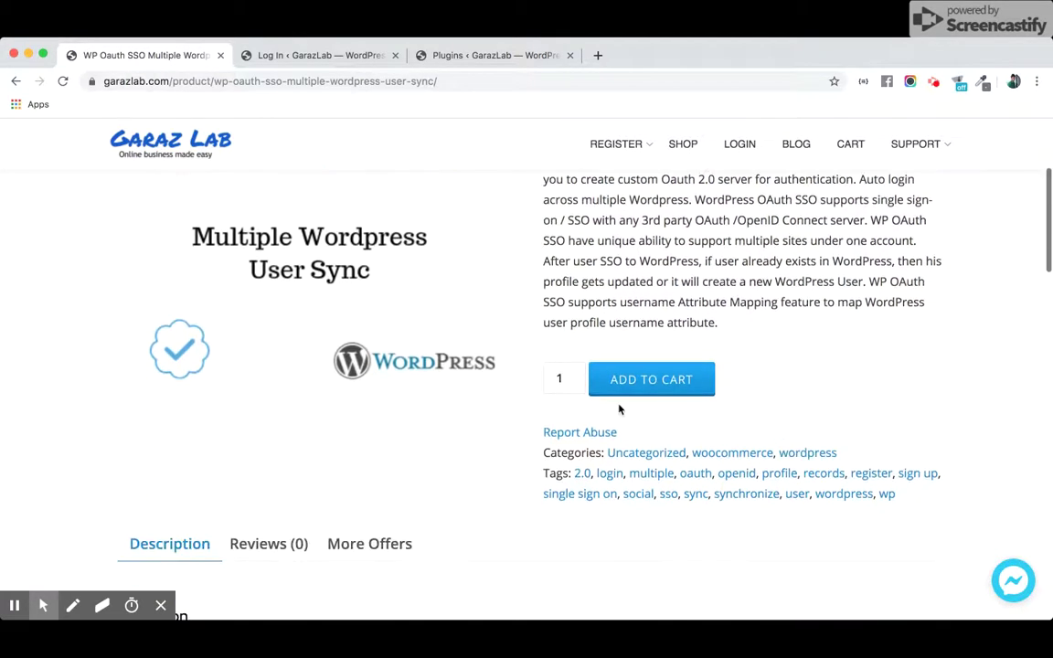
pyautogui.scroll(-3, 619, 407)
pyautogui.scroll(5, 619, 408)
pyautogui.scroll(-2, 618, 407)
pyautogui.scroll(-2, 618, 405)
pyautogui.scroll(-1, 619, 405)
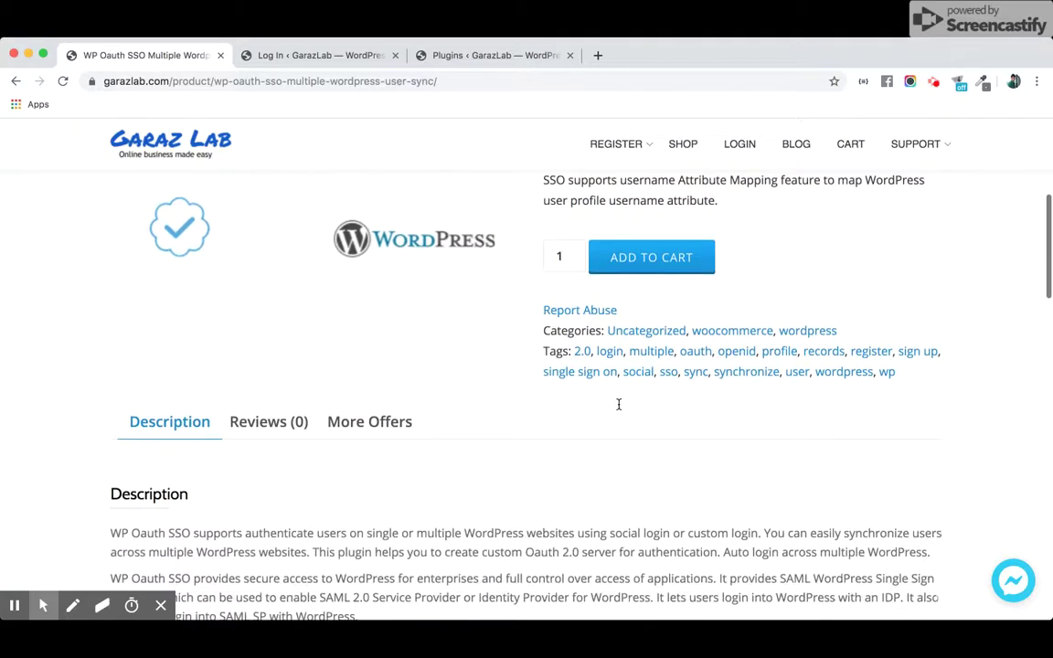
pyautogui.scroll(-2, 618, 407)
pyautogui.scroll(5, 618, 410)
pyautogui.scroll(-1, 619, 409)
pyautogui.scroll(-4, 618, 409)
pyautogui.scroll(-3, 618, 409)
pyautogui.scroll(-1, 619, 410)
pyautogui.scroll(-2, 618, 409)
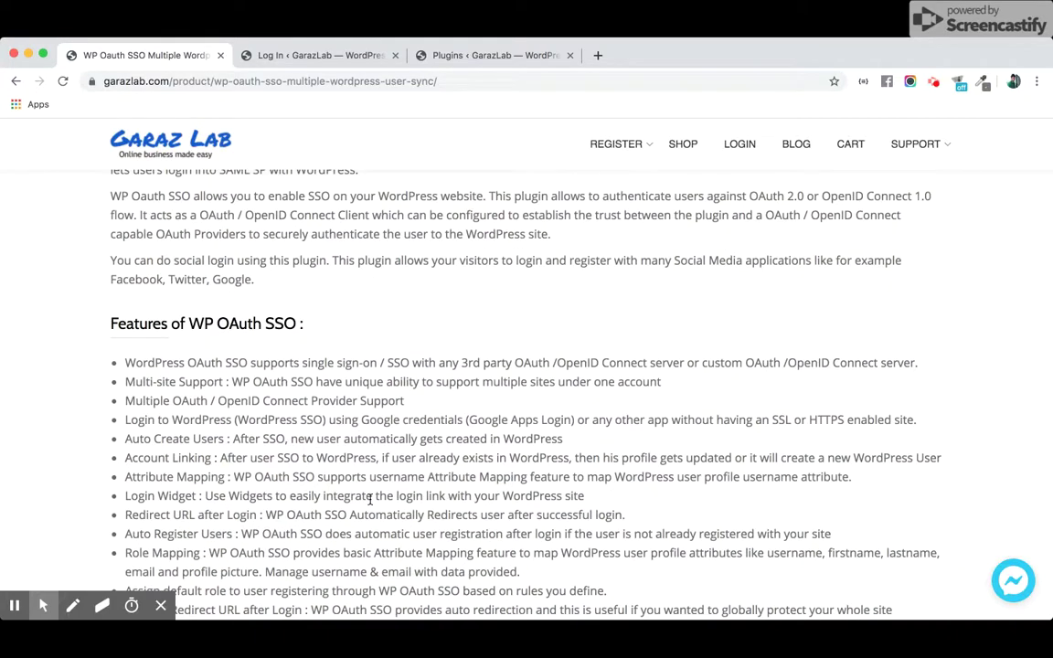
pyautogui.scroll(-2, 371, 500)
pyautogui.scroll(-2, 371, 500)
pyautogui.scroll(-1, 371, 499)
pyautogui.scroll(-2, 371, 502)
pyautogui.scroll(-1, 371, 504)
pyautogui.scroll(-1, 370, 505)
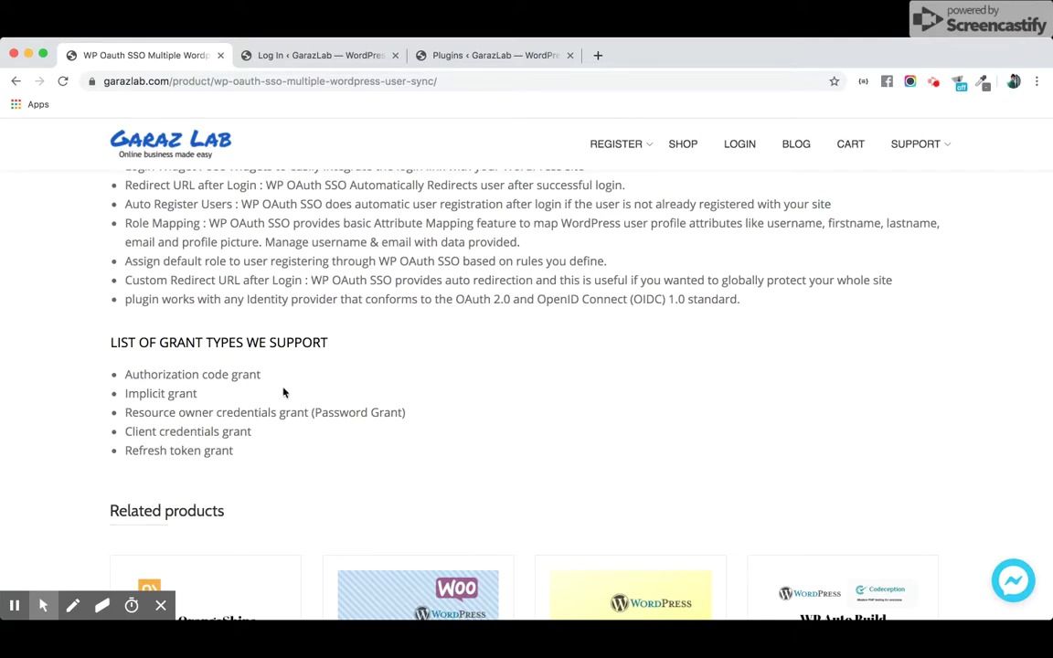
pyautogui.scroll(1, 384, 395)
pyautogui.scroll(2, 385, 393)
pyautogui.scroll(1, 384, 391)
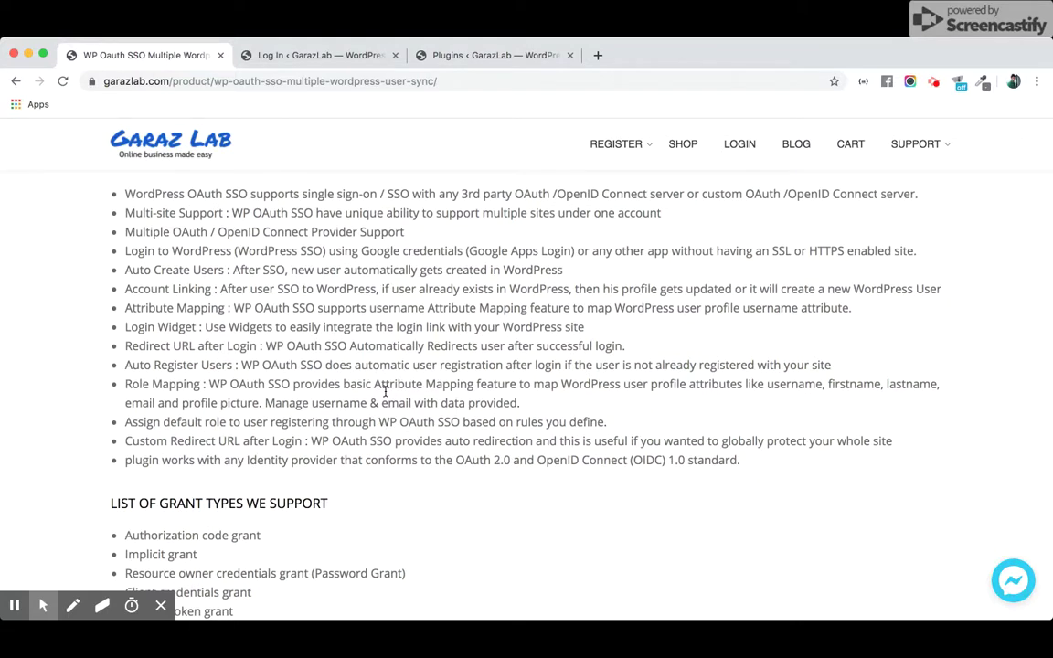
pyautogui.scroll(7, 384, 392)
pyautogui.scroll(3, 384, 391)
pyautogui.scroll(2, 384, 391)
pyautogui.scroll(4, 385, 391)
pyautogui.scroll(1, 384, 391)
pyautogui.scroll(4, 384, 393)
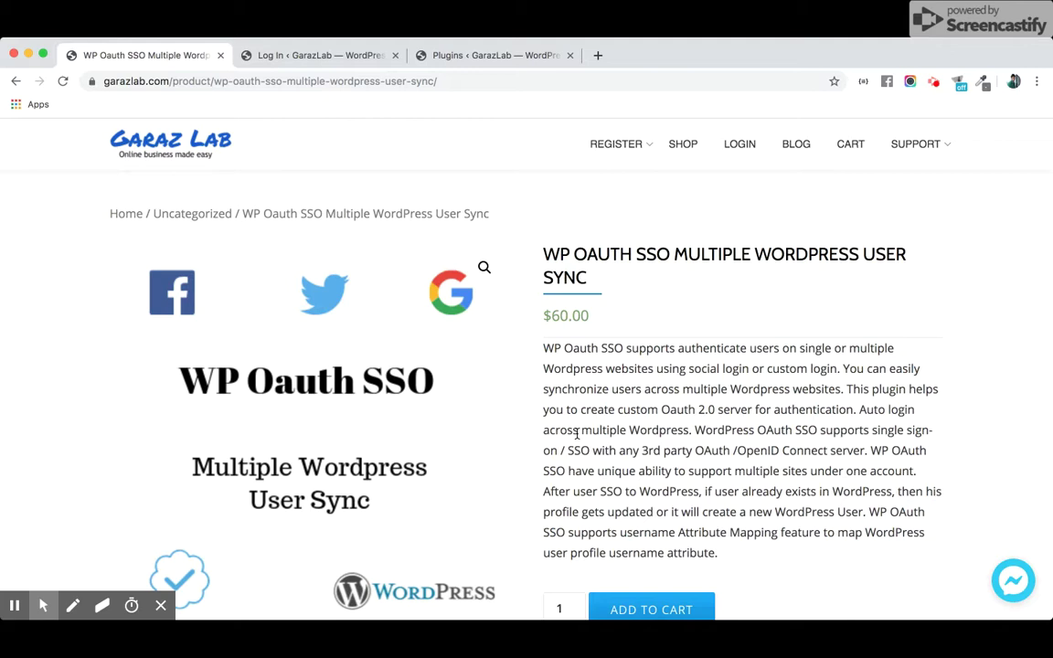
pyautogui.click(309, 57)
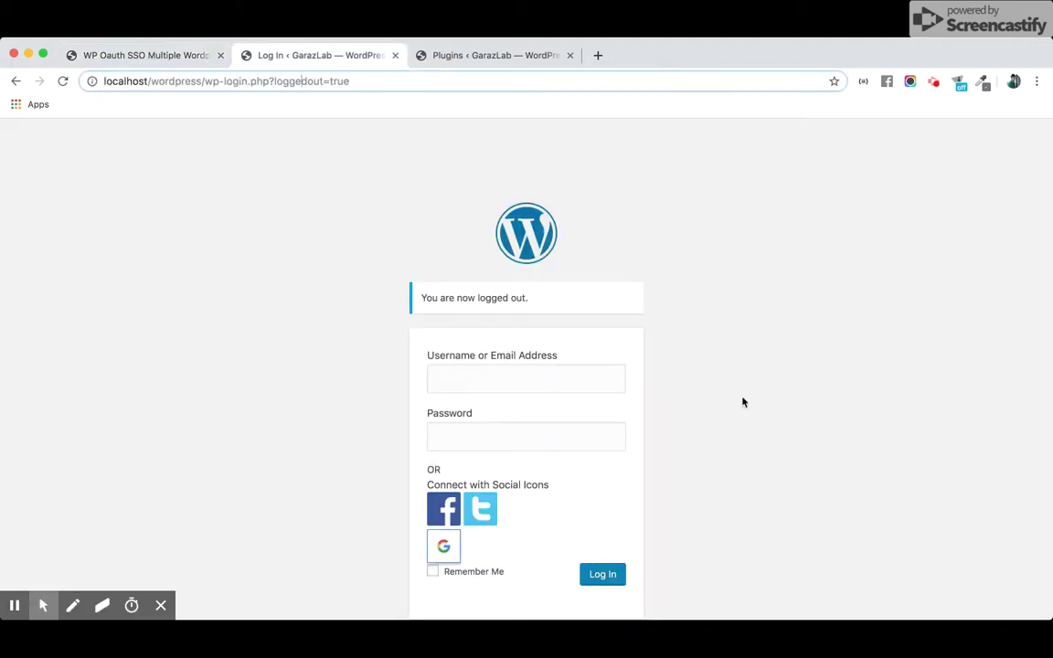
pyautogui.scroll(-1, 742, 402)
pyautogui.scroll(-1, 741, 402)
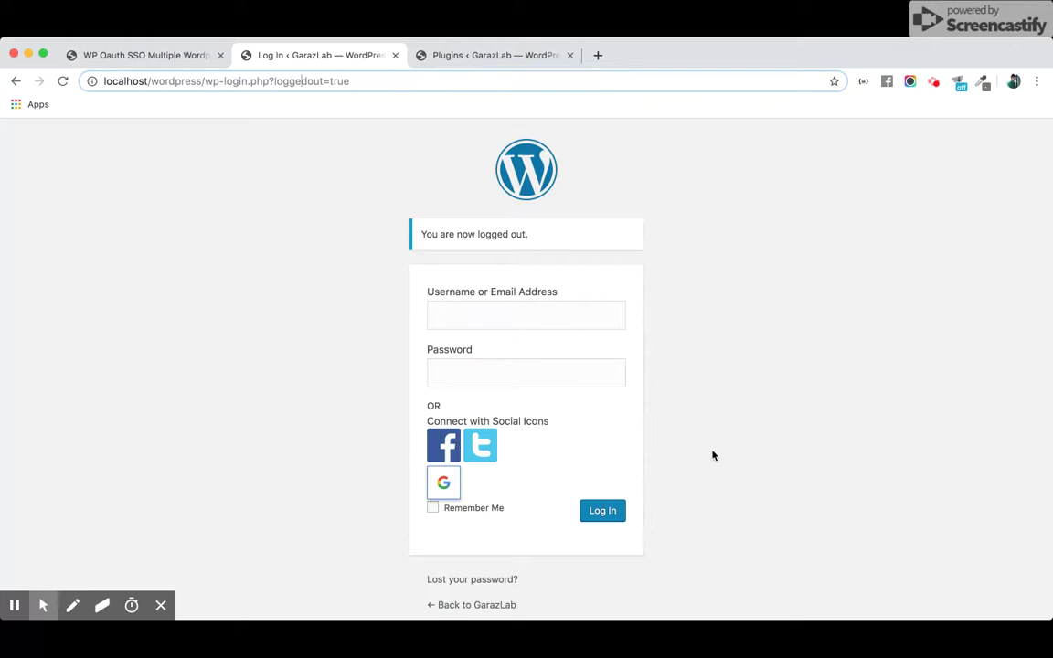
pyautogui.click(157, 55)
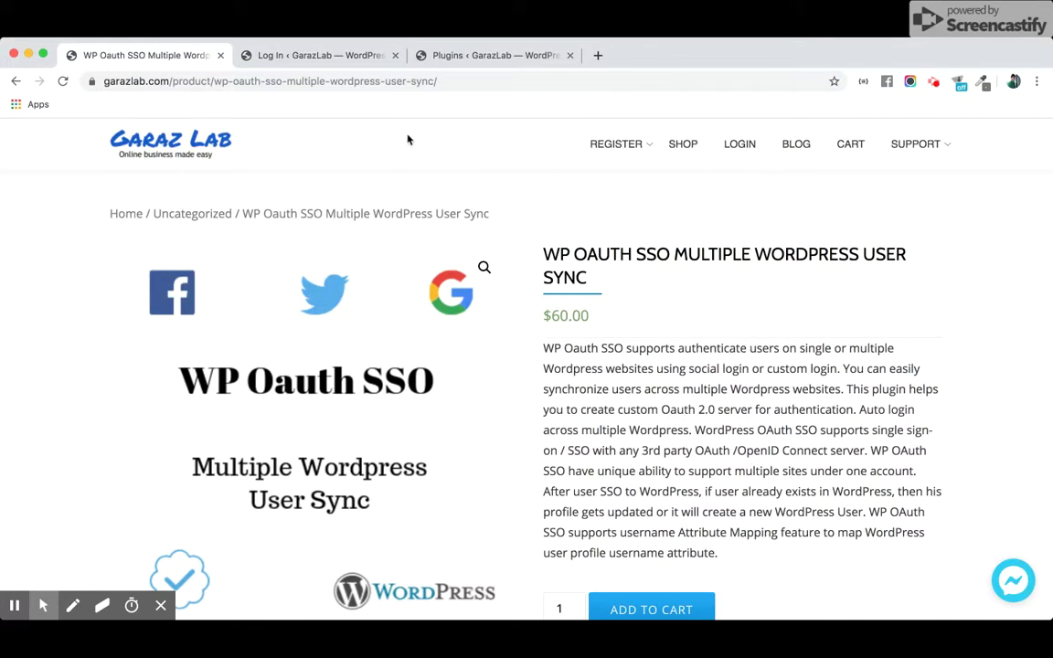
# Step: Switch to the Plugins tab showing WP Oauth Builder active
pyautogui.click(484, 57)
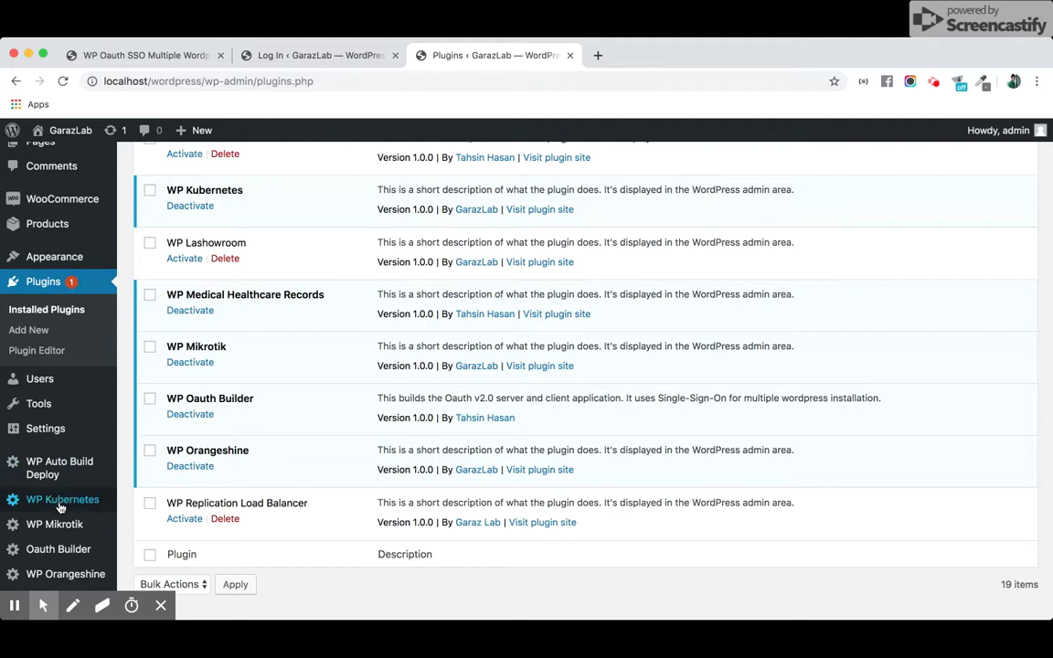
pyautogui.moveTo(57, 549)
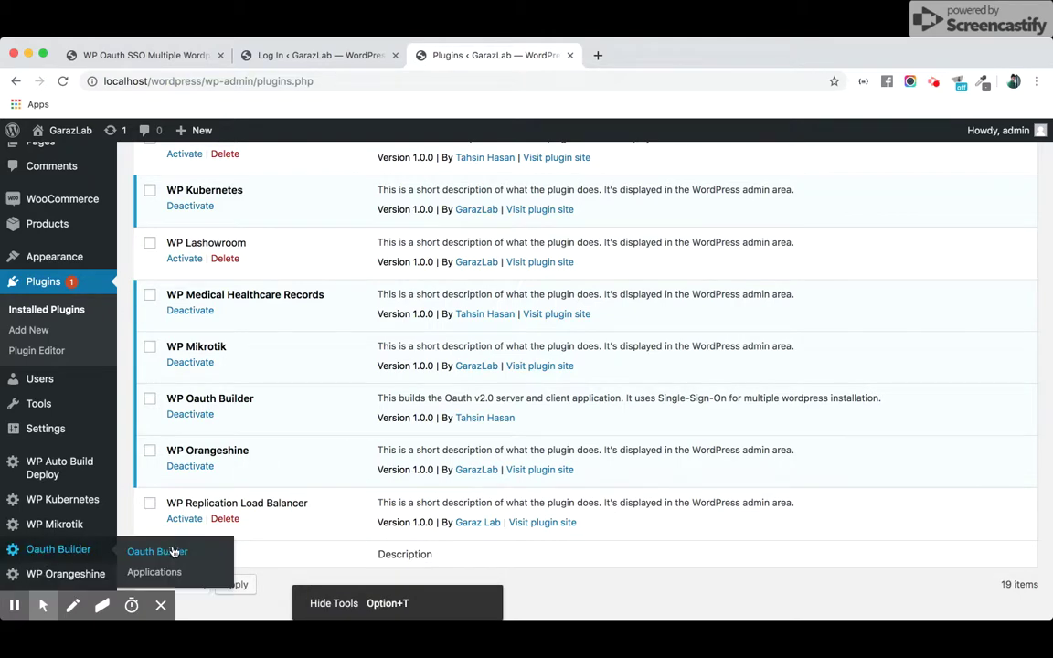
# Step: Open Oauth Builder Settings and select the empty Server Base URL field
pyautogui.click(146, 552)
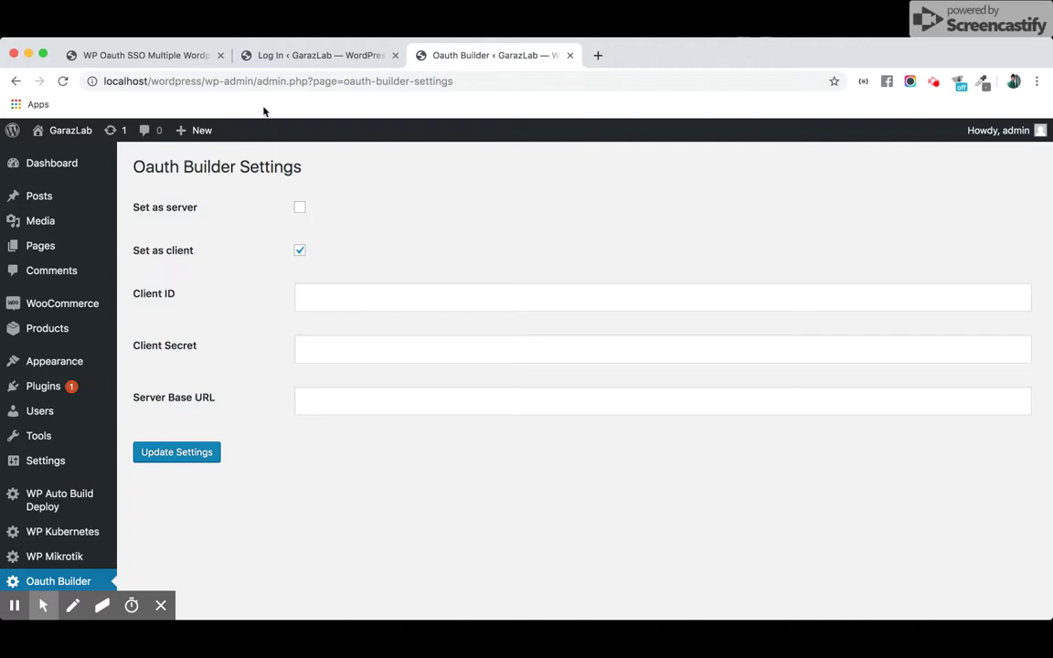
pyautogui.click(360, 403)
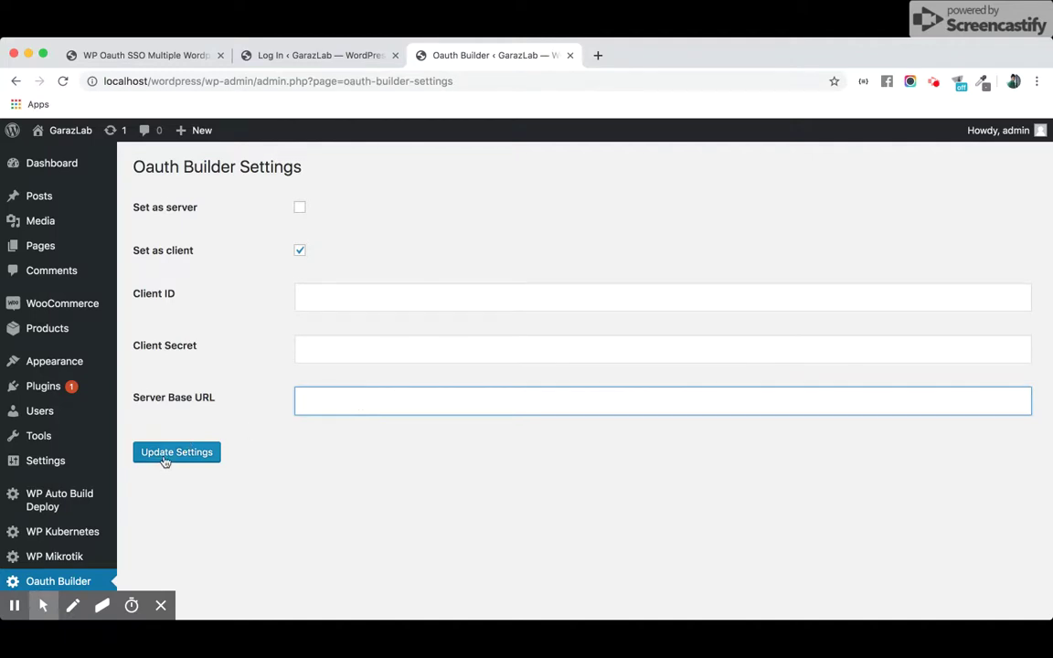
# Step: Check Set as server and select the new application's Name, Description and Redirect URL fields
pyautogui.click(299, 208)
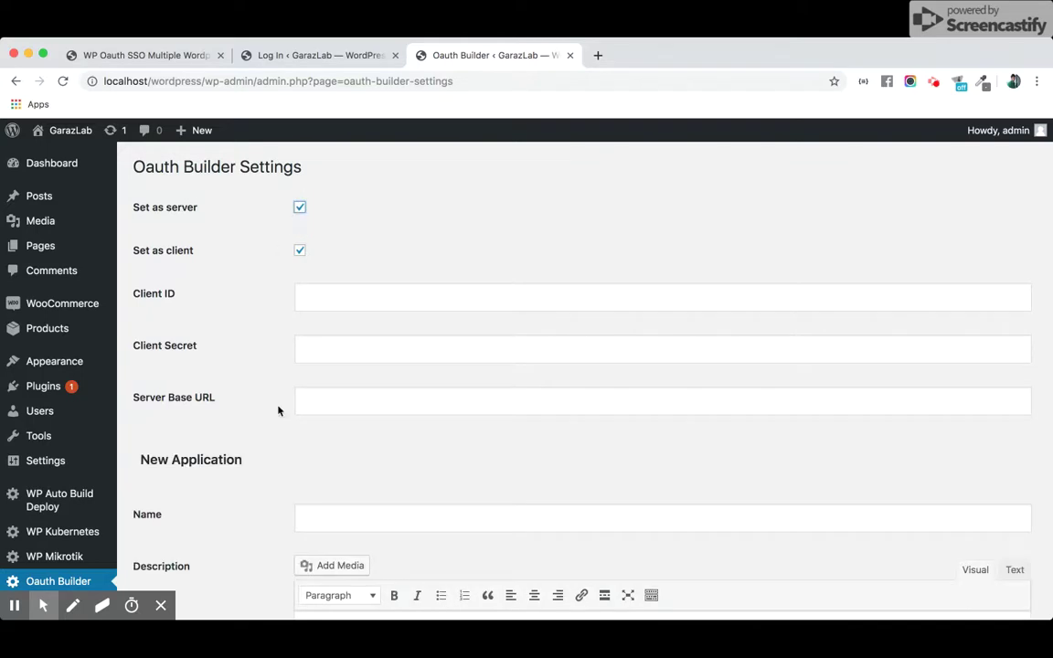
pyautogui.scroll(-5, 278, 410)
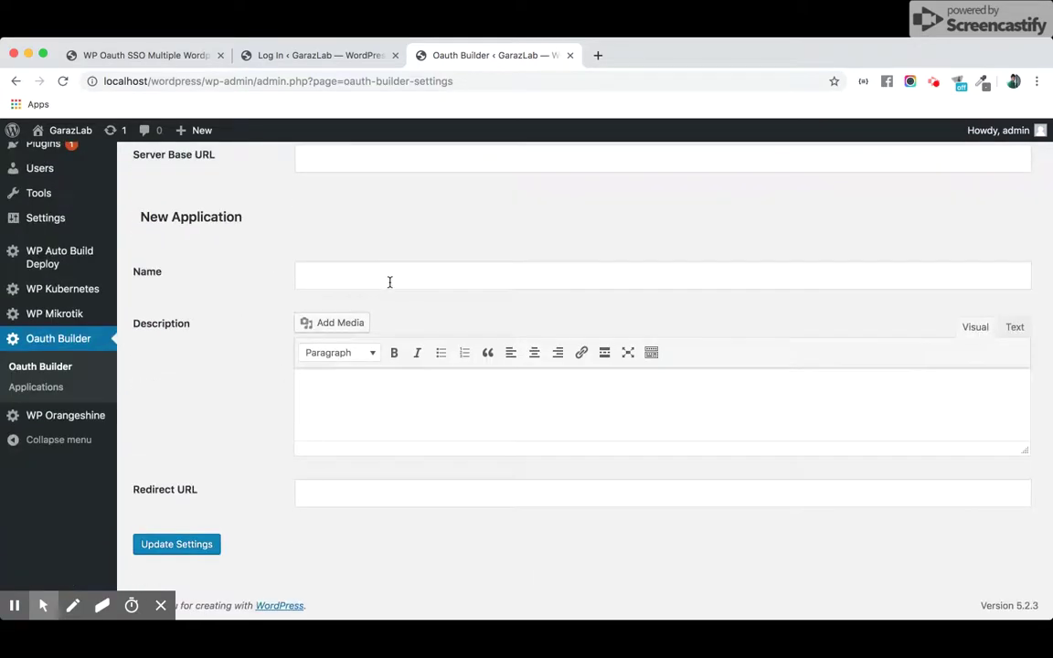
pyautogui.click(389, 283)
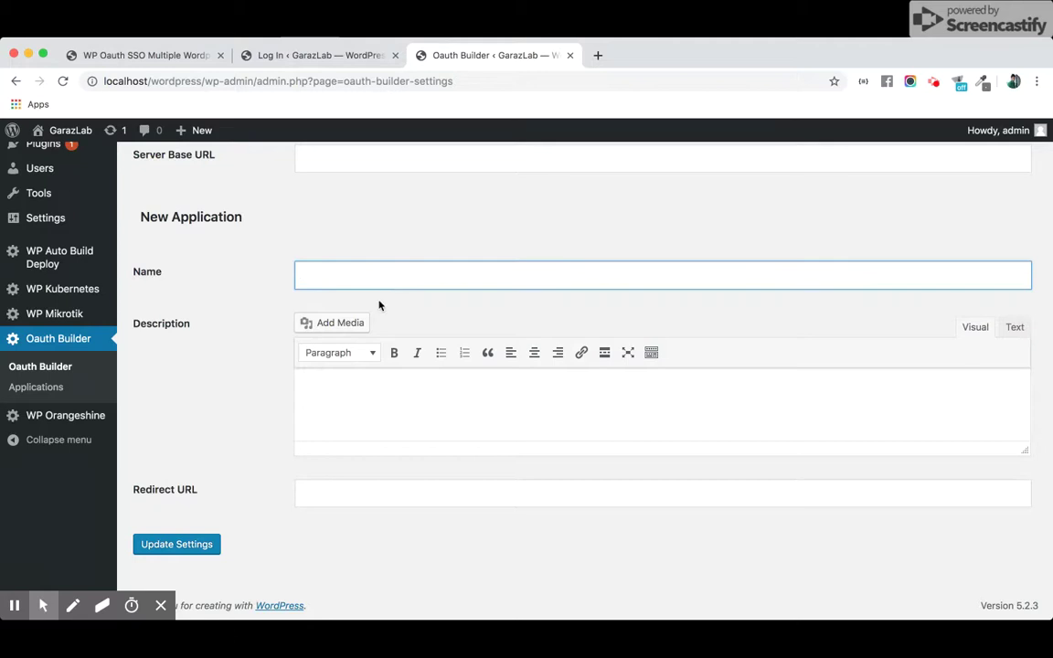
pyautogui.click(348, 415)
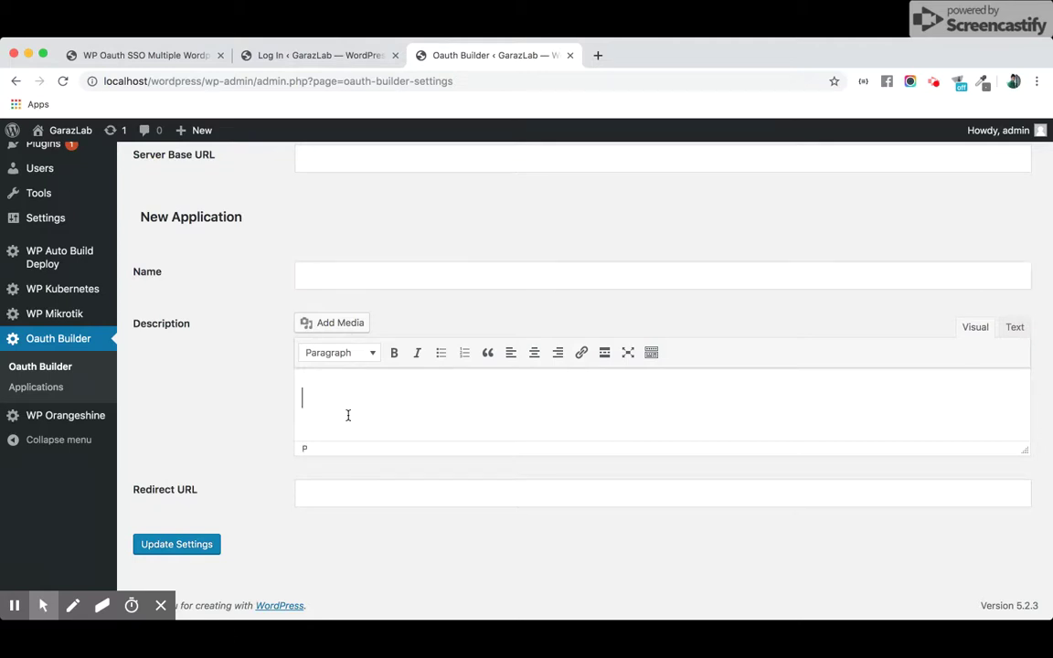
pyautogui.click(331, 502)
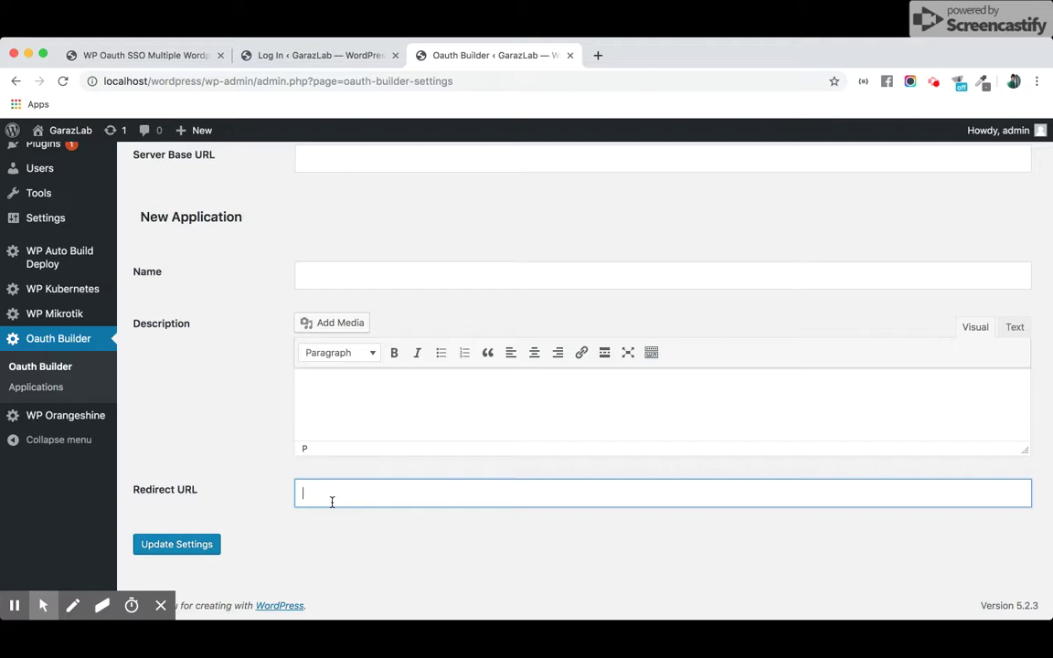
# Step: Go to the Oauth Builder Applications list page
pyautogui.scroll(3, 331, 502)
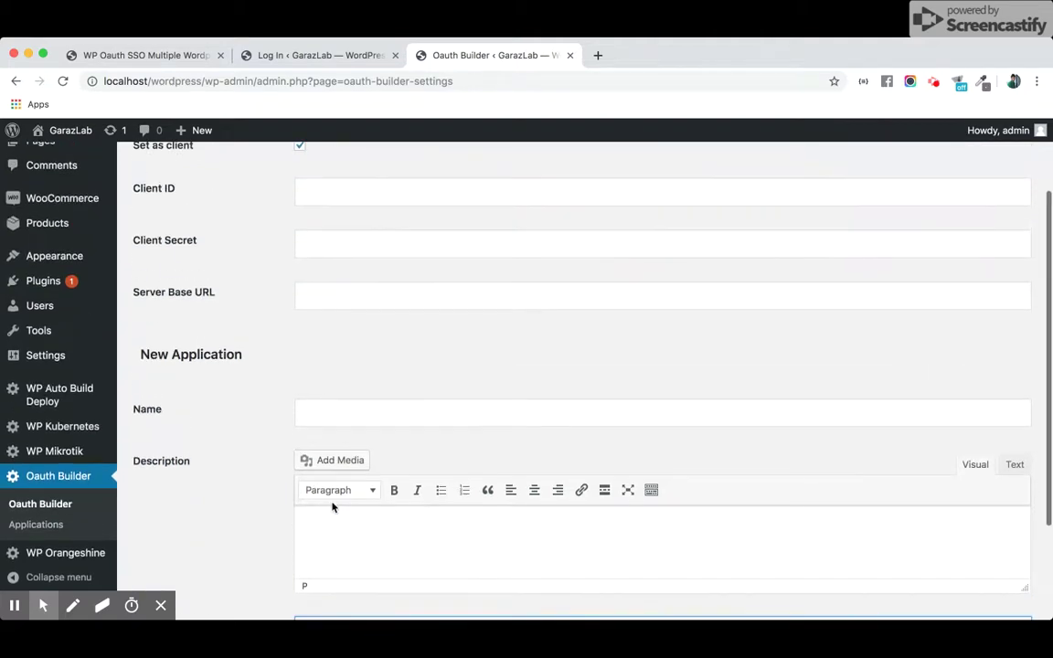
pyautogui.scroll(2, 332, 507)
pyautogui.scroll(1, 332, 502)
pyautogui.scroll(1, 332, 505)
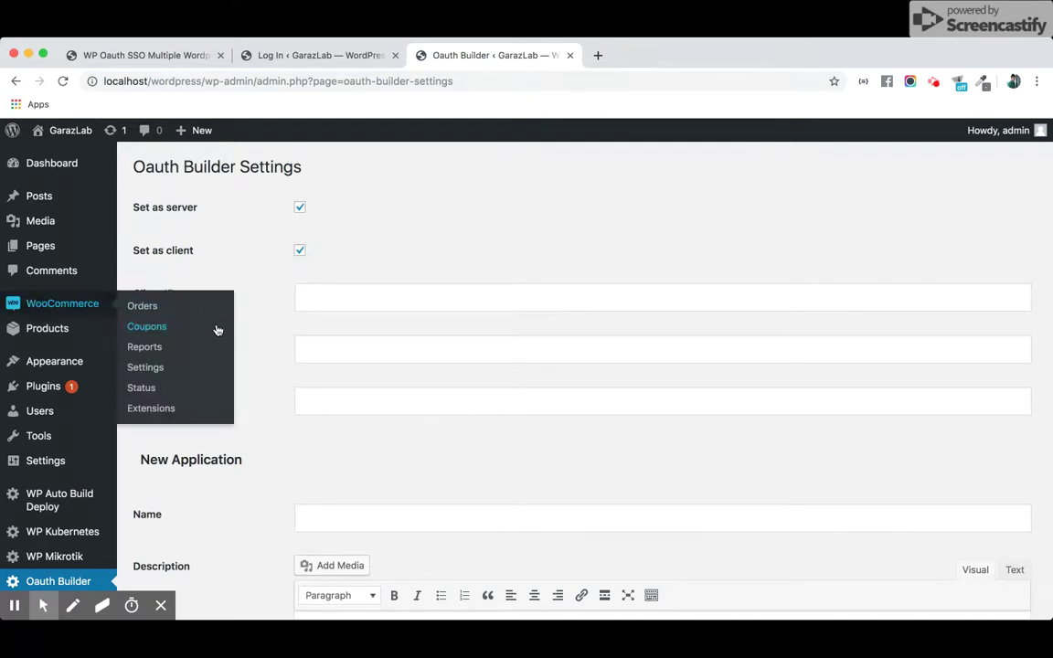
pyautogui.scroll(-3, 172, 480)
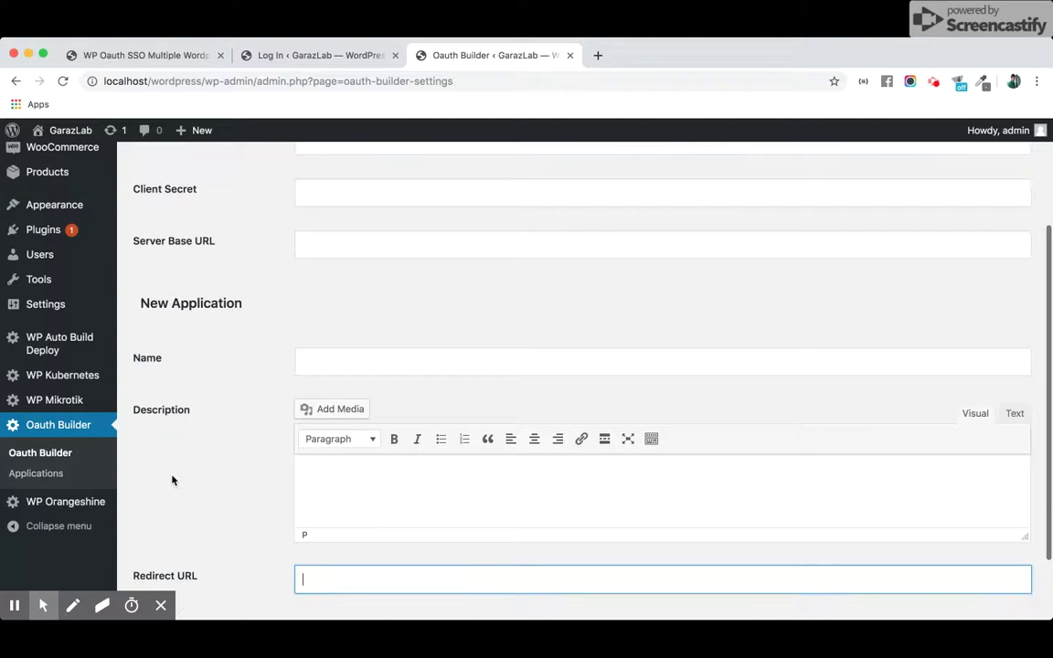
pyautogui.click(39, 477)
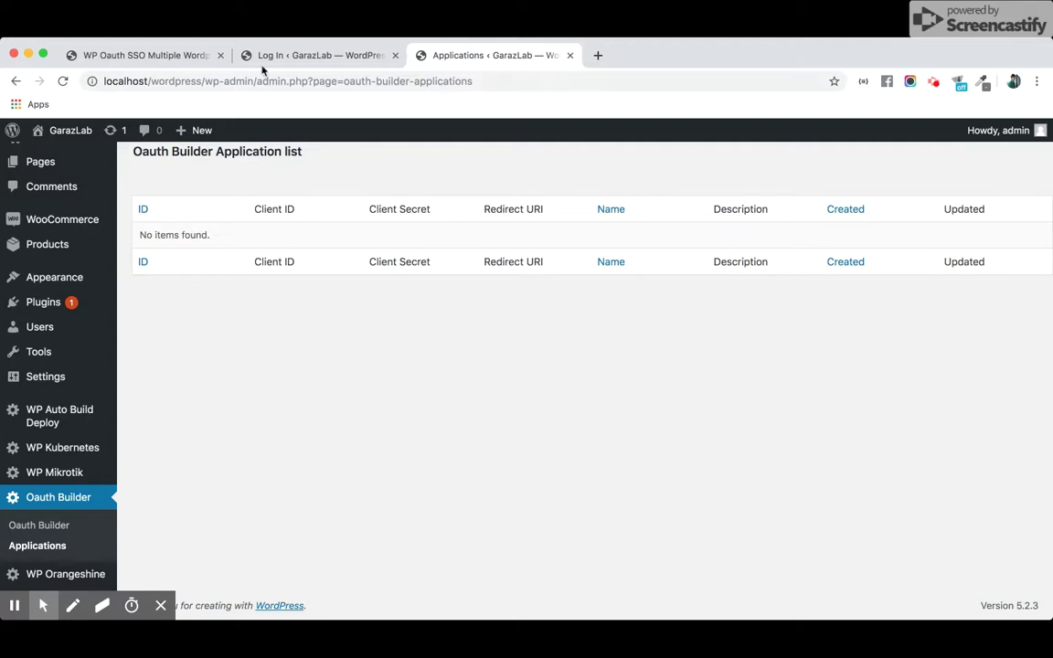
# Step: Note the empty application list, then switch to the logged-out WordPress login page
pyautogui.click(289, 57)
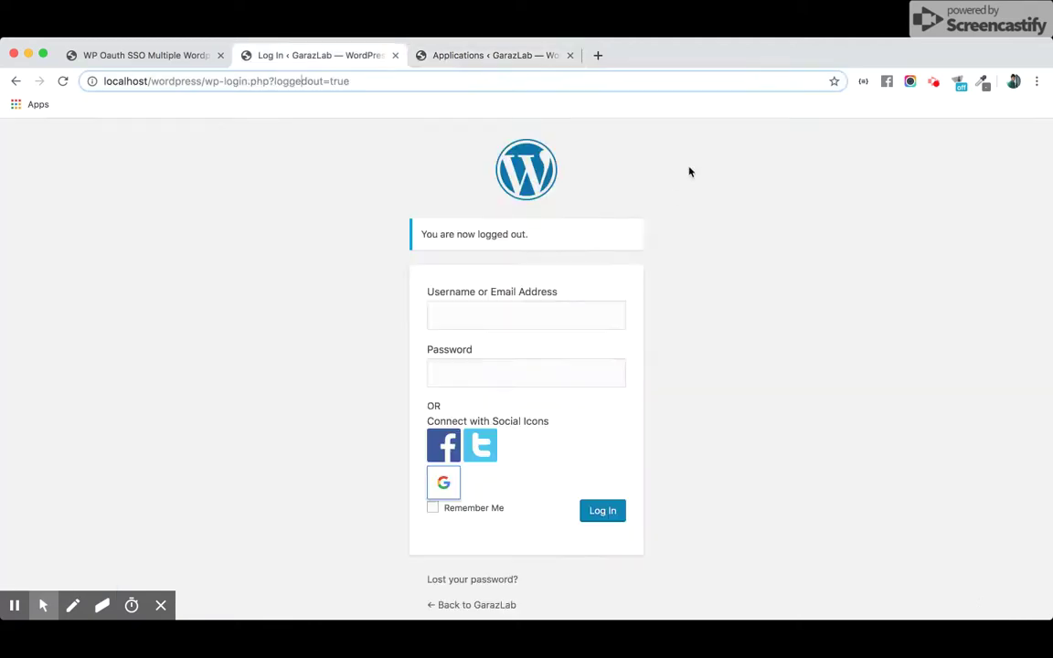